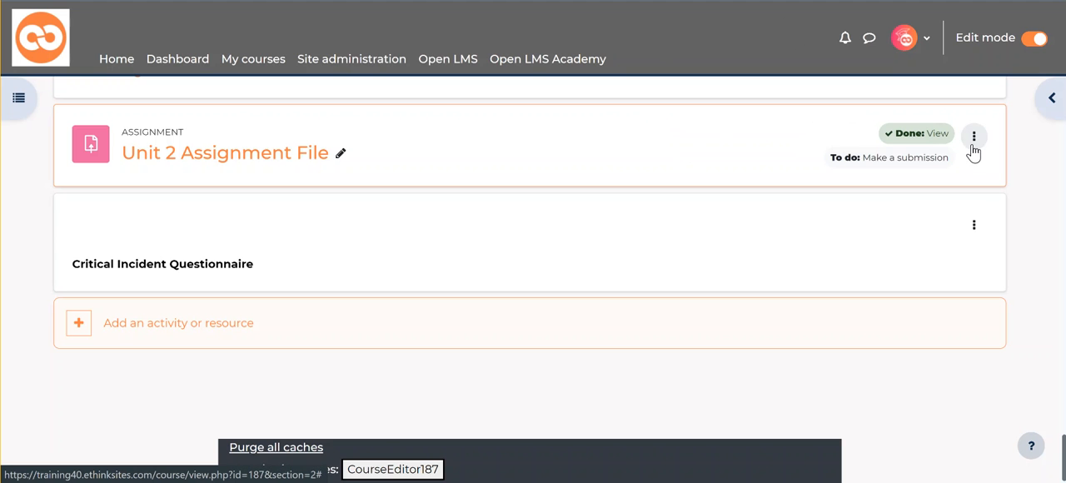
Step: Open the settings of the Unit 2 Assignment File activity for editing
left_click(973, 140)
left_click(974, 138)
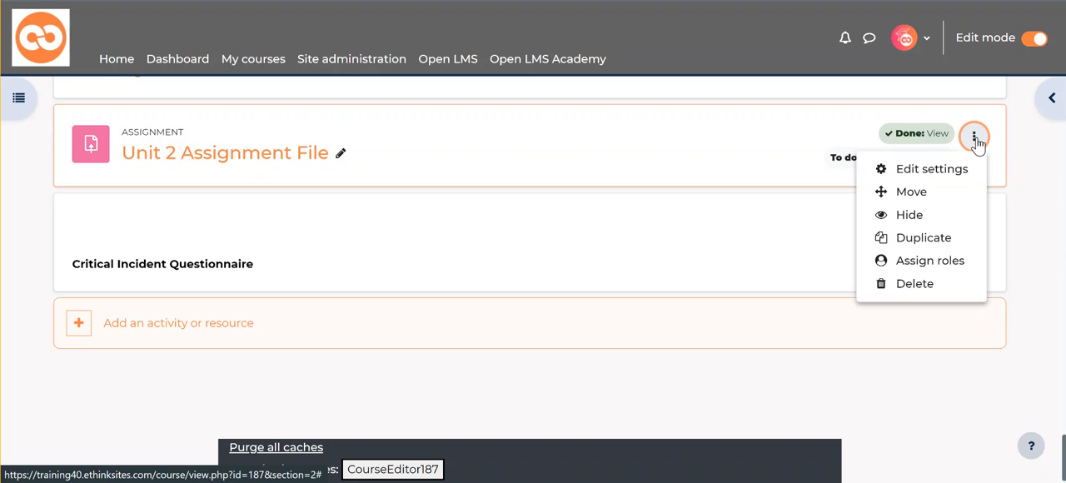
left_click(942, 168)
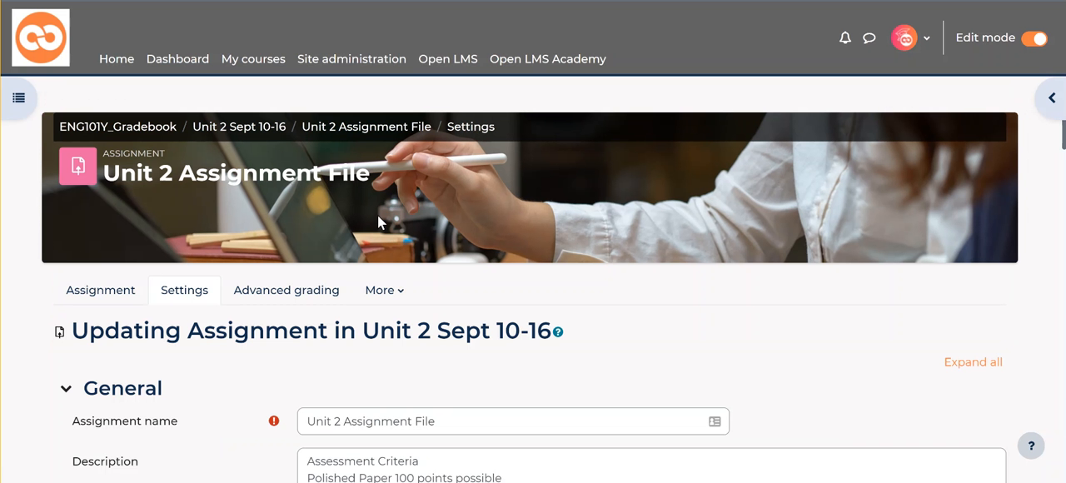
Step: Examine the assignment's General settings, including its name, description, activity instructions and additional files
scroll(377, 215, "down", 4)
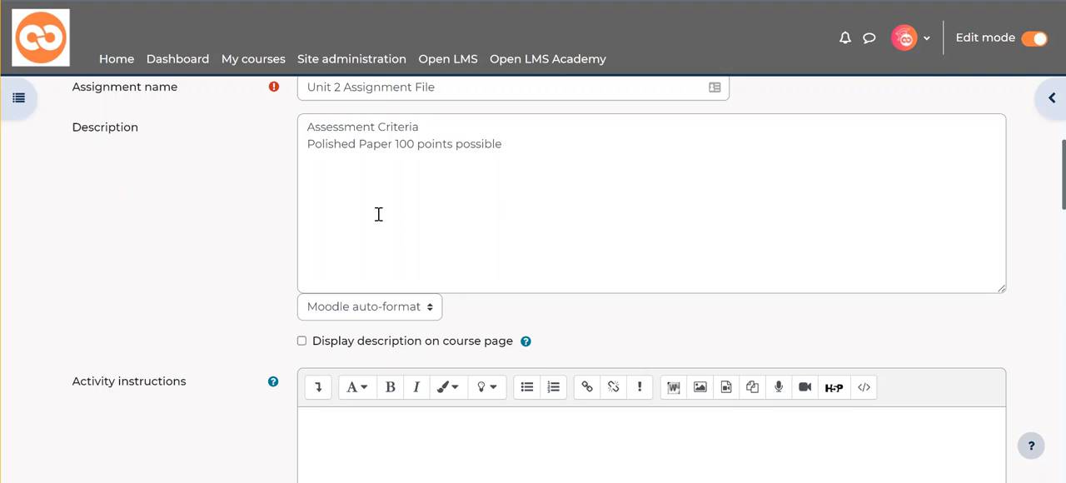
scroll(250, 304, "down", 1)
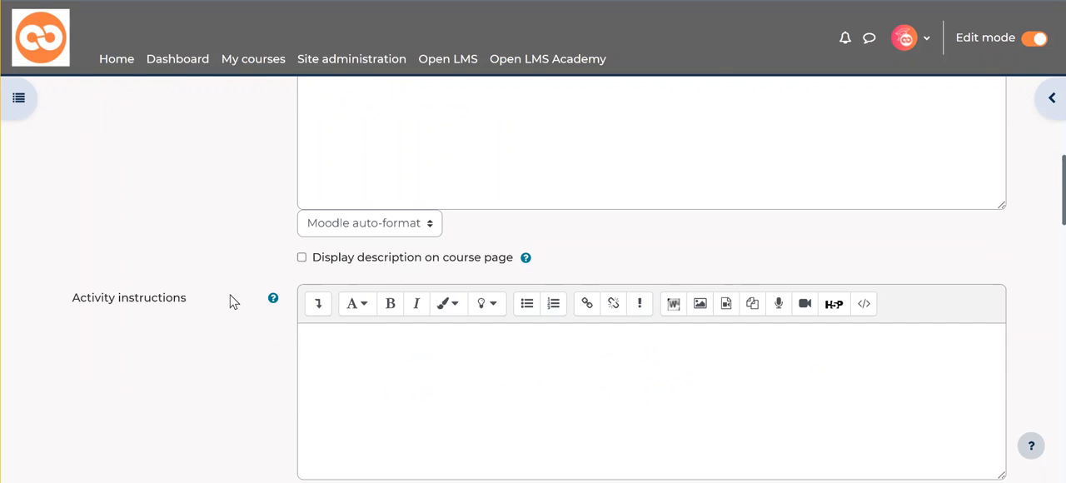
scroll(231, 301, "up", 3)
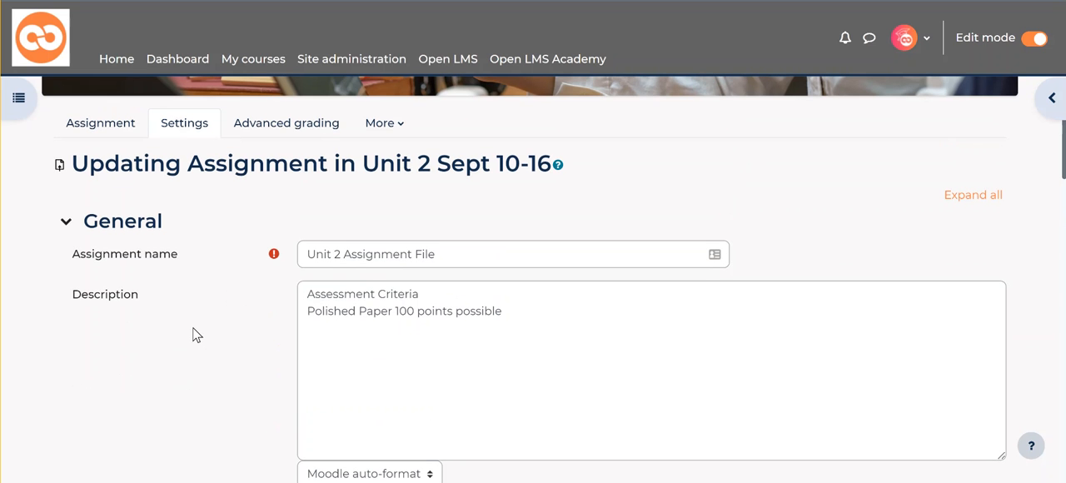
scroll(165, 299, "down", 2)
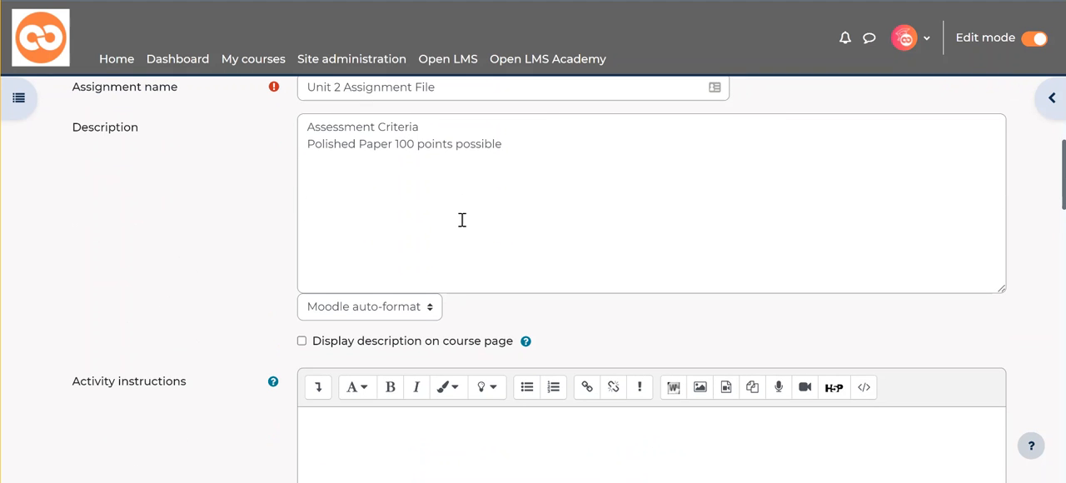
scroll(439, 202, "down", 2)
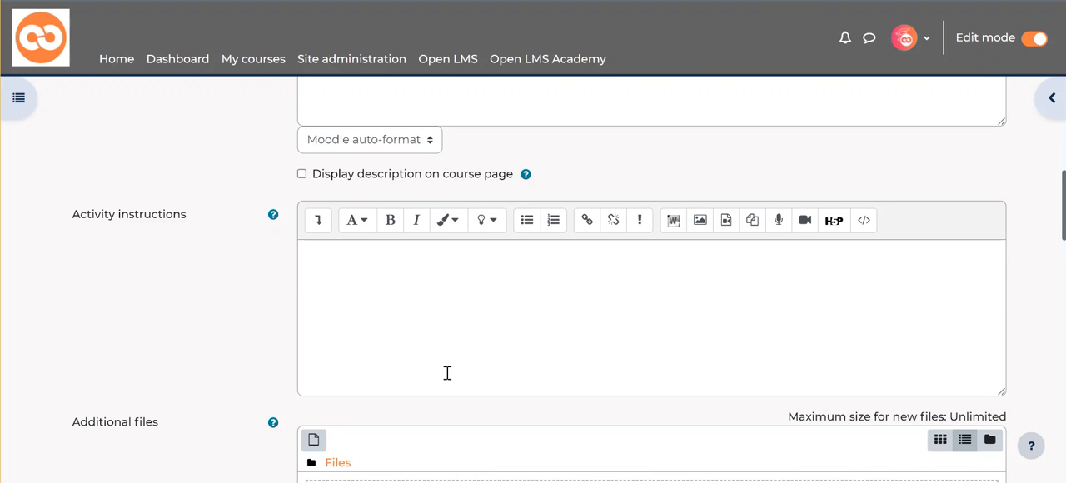
scroll(442, 296, "up", 3)
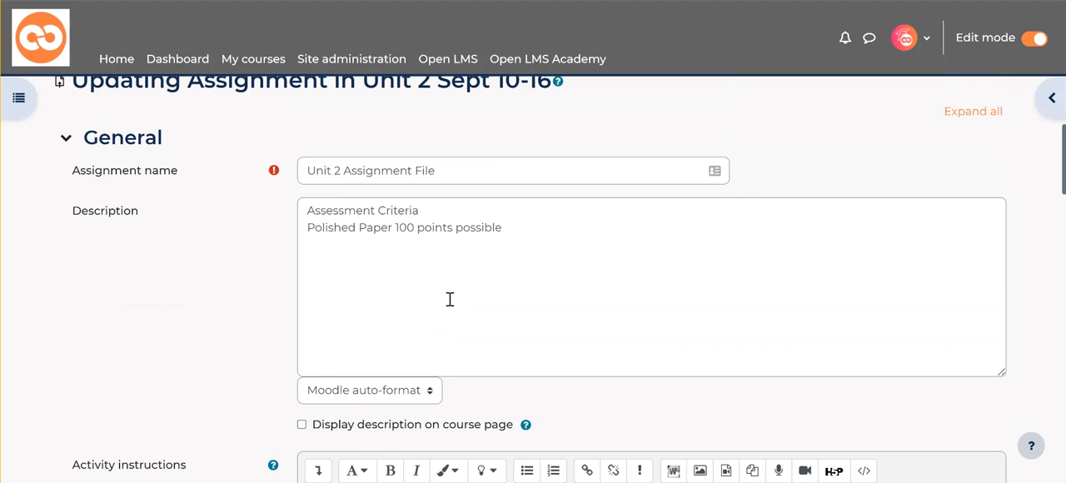
scroll(450, 299, "down", 3)
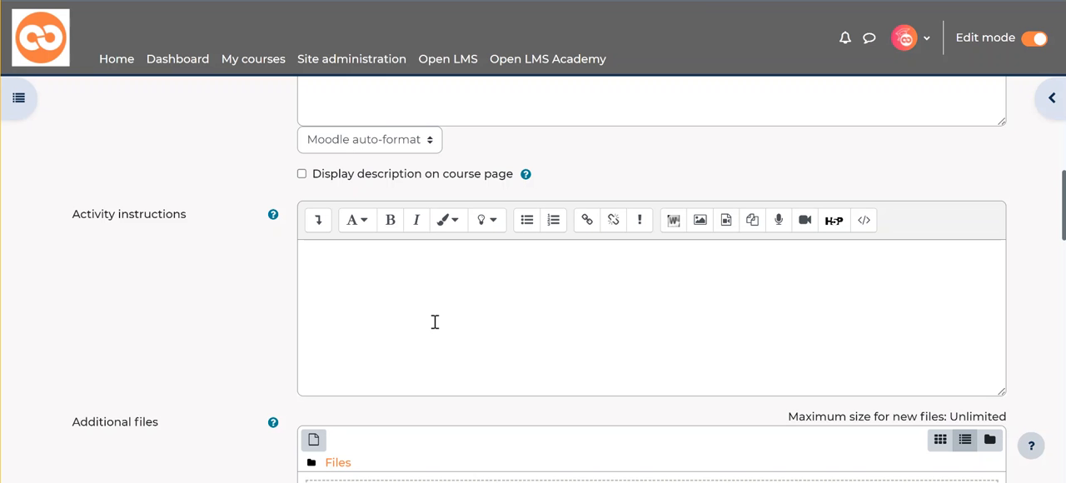
scroll(435, 322, "down", 3)
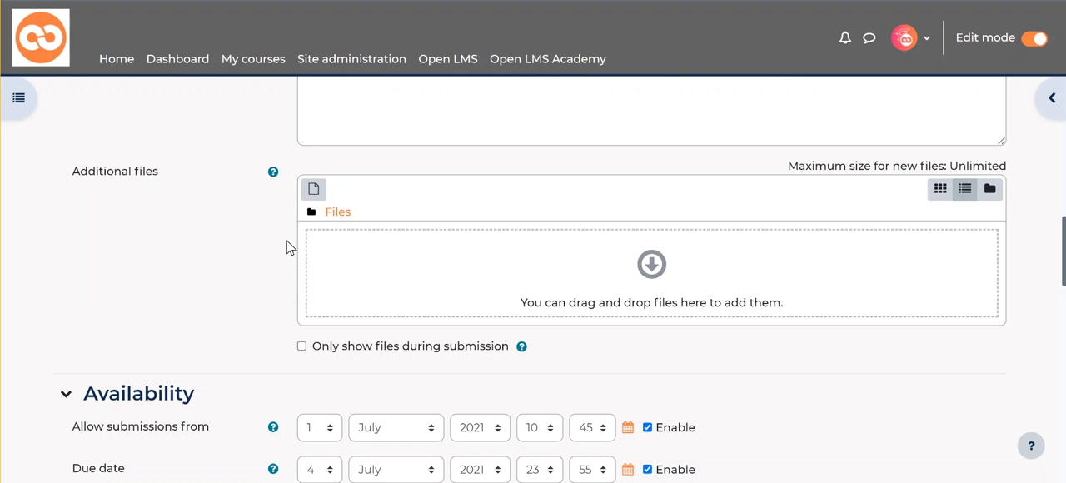
scroll(181, 269, "down", 2)
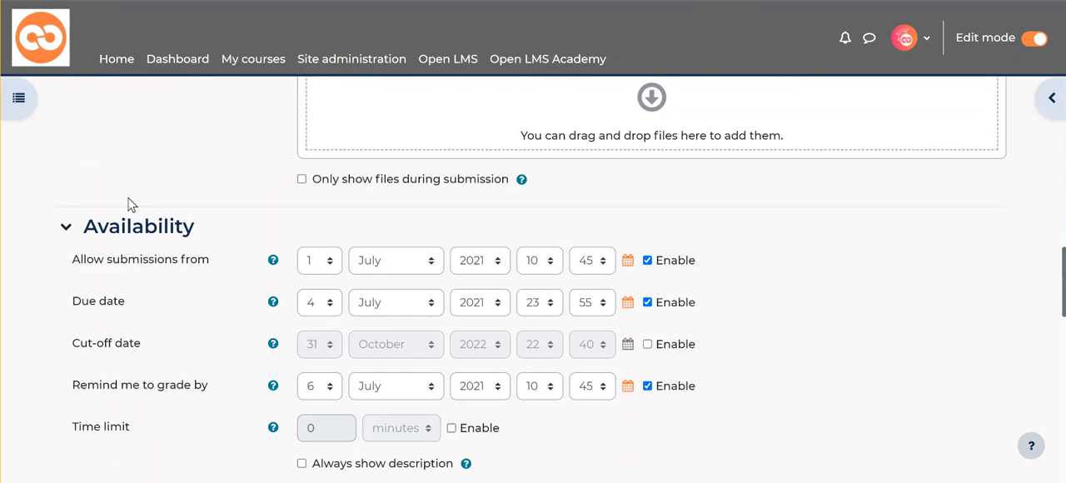
Step: Set the month and year of the assignment's Allow submissions from date to November 2022, keeping day 1
scroll(129, 204, "down", 1)
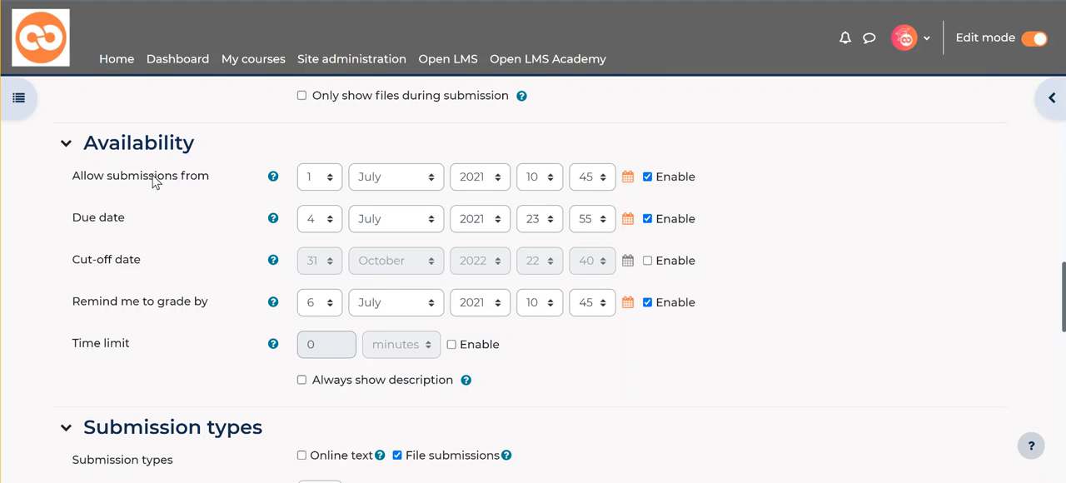
left_click(314, 185)
scroll(314, 408, "down", 3)
scroll(314, 358, "up", 3)
left_click(428, 181)
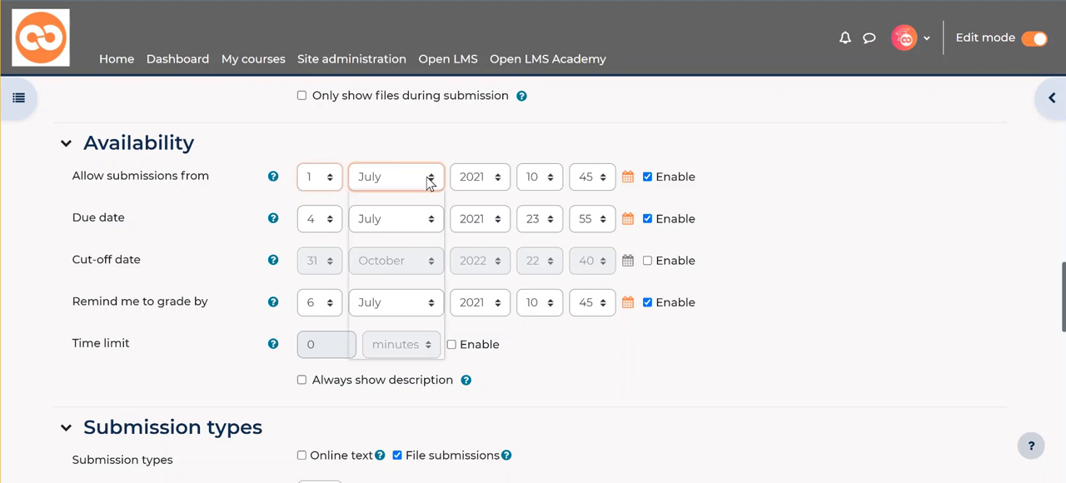
left_click(411, 340)
left_click(480, 177)
scroll(468, 420, "down", 4)
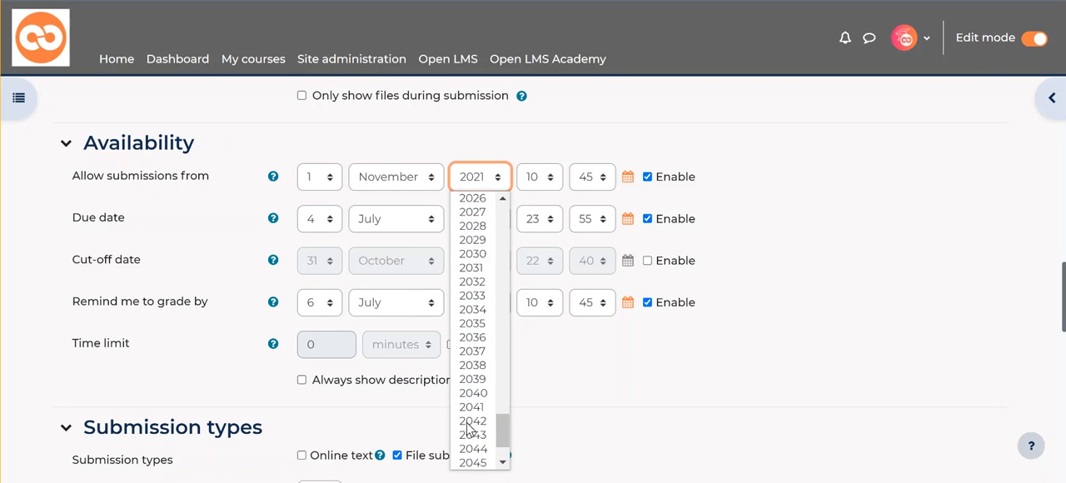
scroll(488, 225, "up", 2)
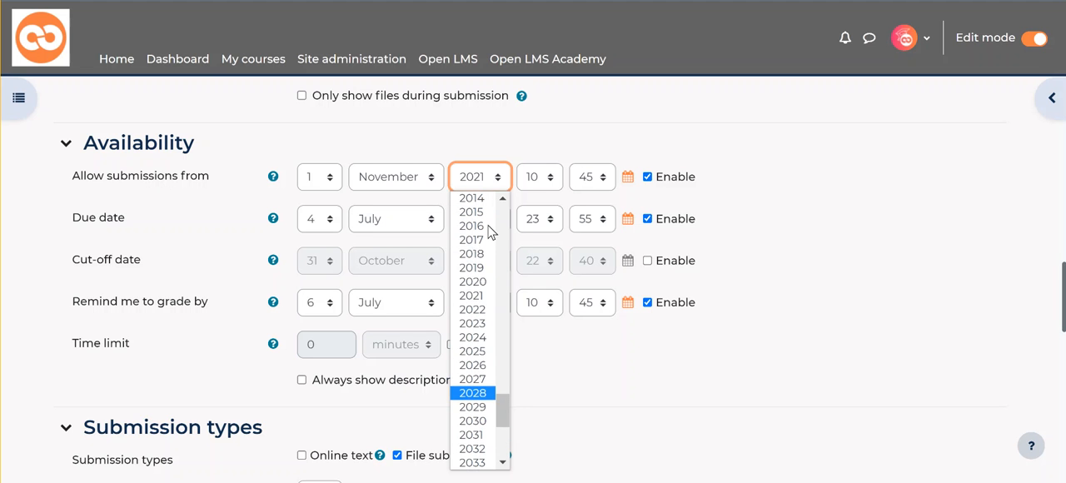
left_click(472, 308)
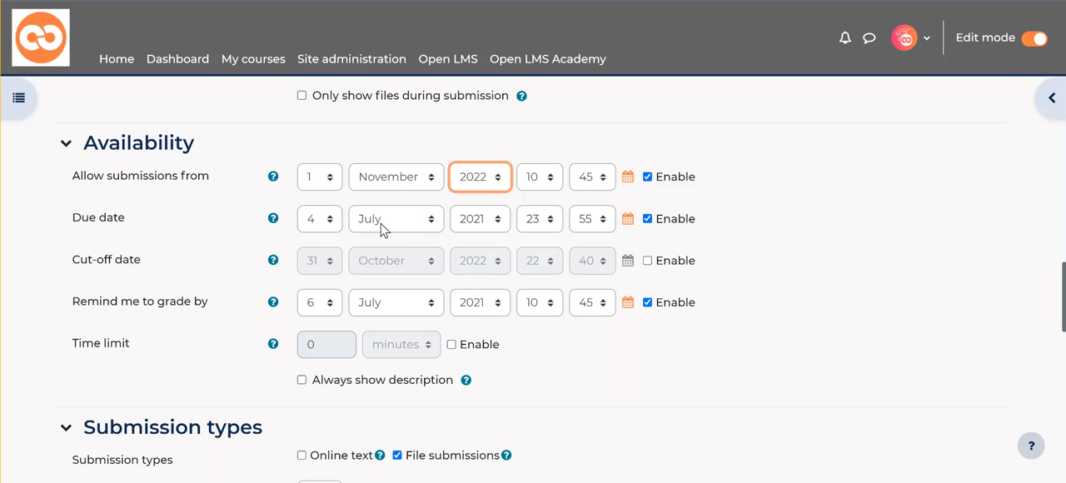
Step: Set the assignment's due date to 7 November 2022
left_click(328, 223)
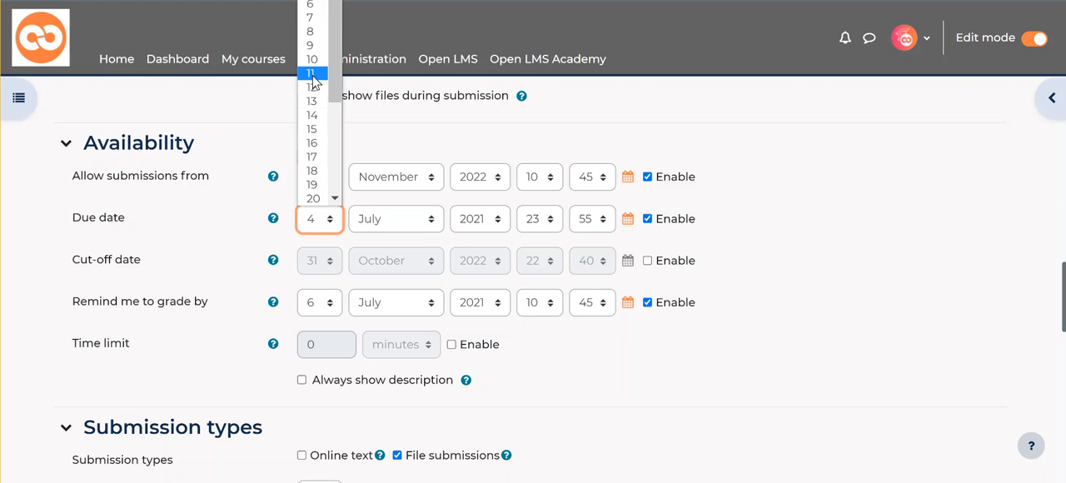
left_click(311, 17)
left_click(429, 222)
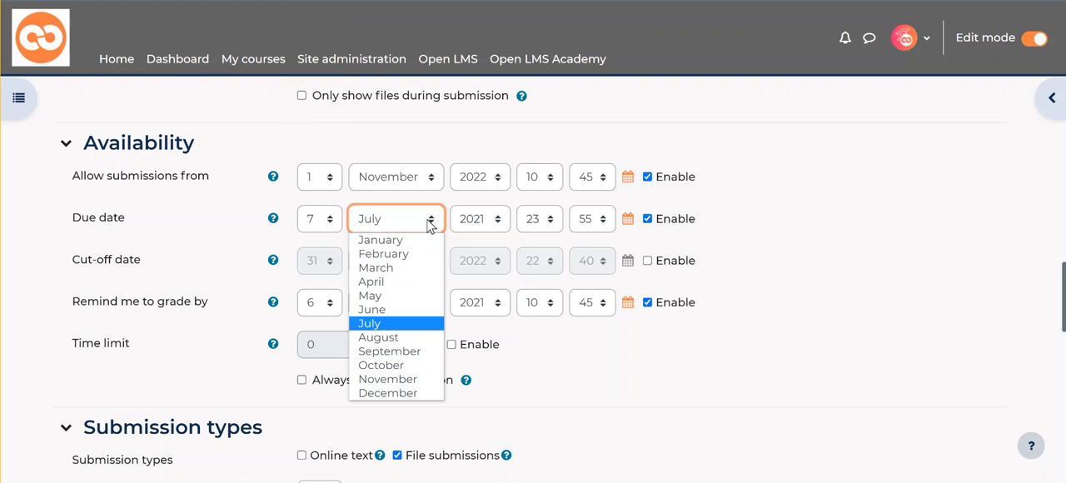
left_click(396, 379)
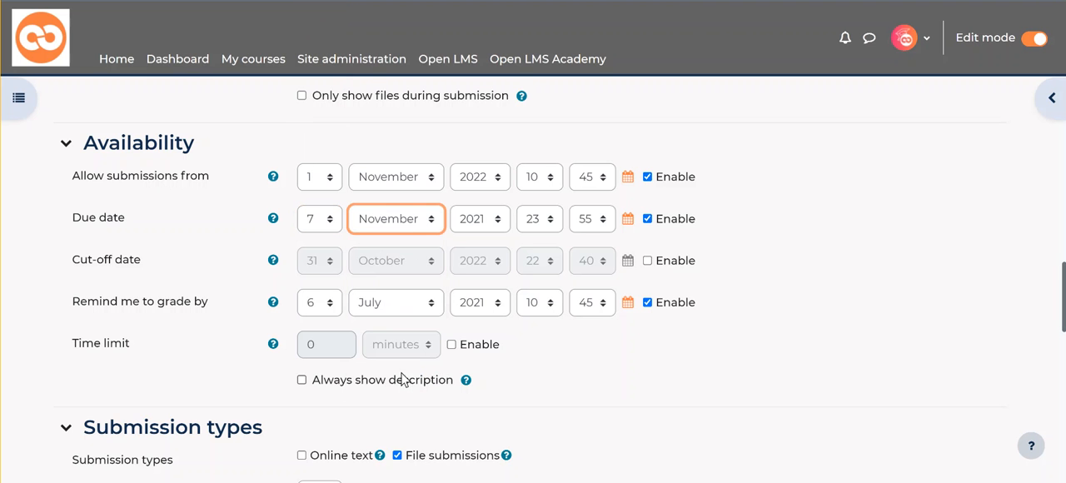
left_click(499, 220)
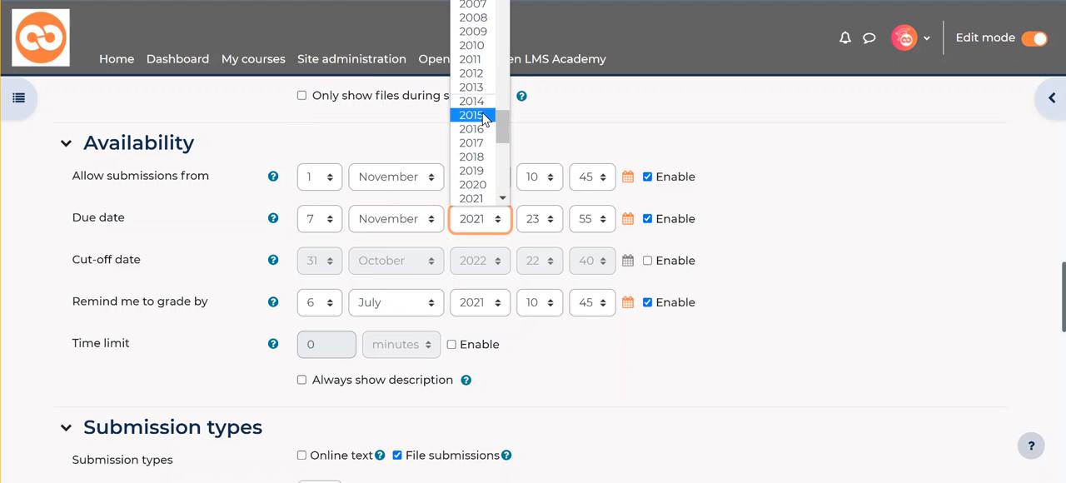
scroll(486, 119, "down", 3)
left_click(474, 42)
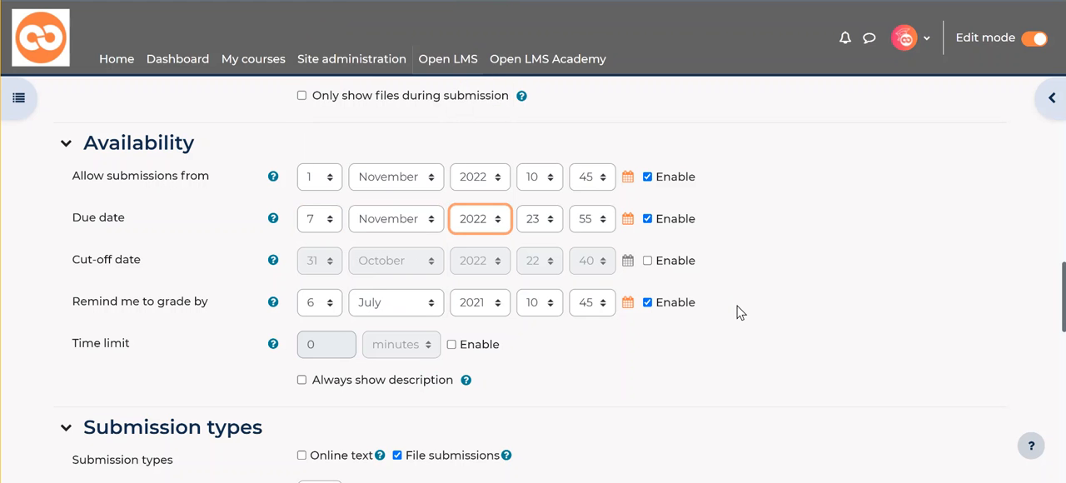
left_click(866, 310)
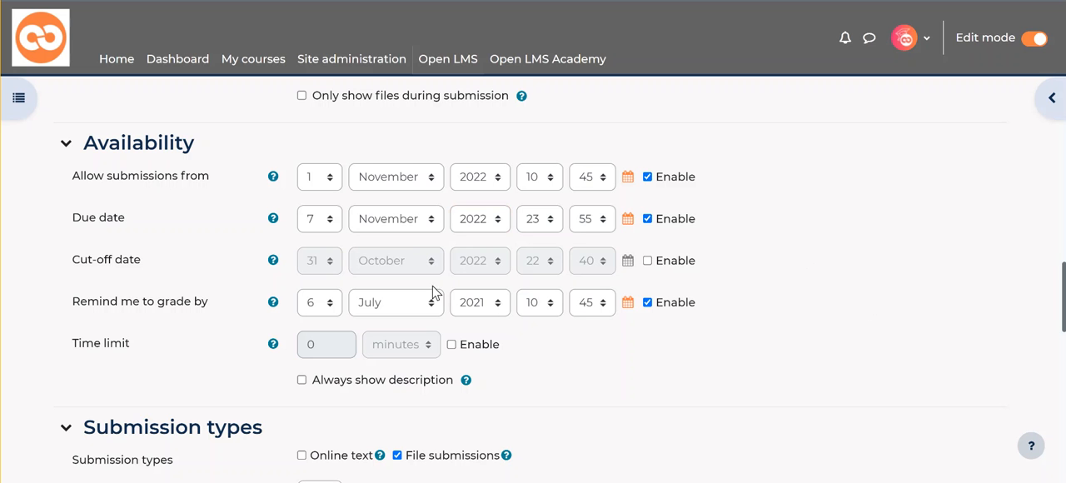
Step: Disable the Remind me to grade by date and enable a time limit of 60 minutes
left_click(648, 303)
left_click(648, 303)
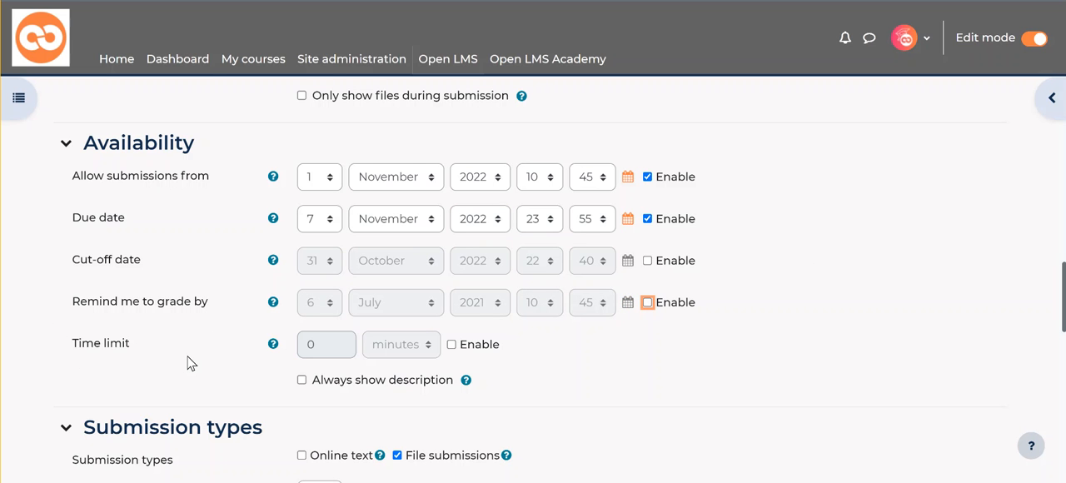
left_click(451, 345)
left_click(310, 347)
type("6")
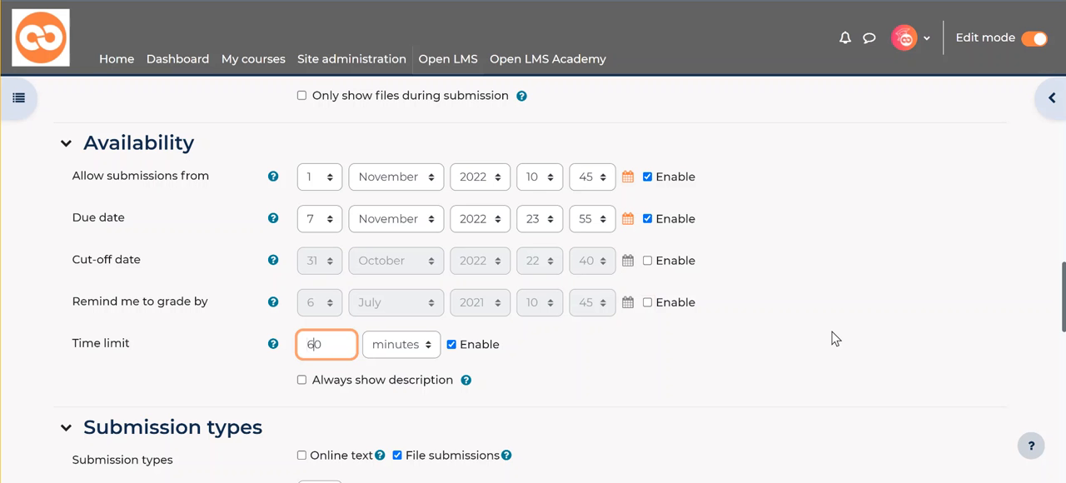
Step: Examine the submission type settings and the expanded Grade section with its grading method, category and grade to pass
scroll(812, 334, "down", 2)
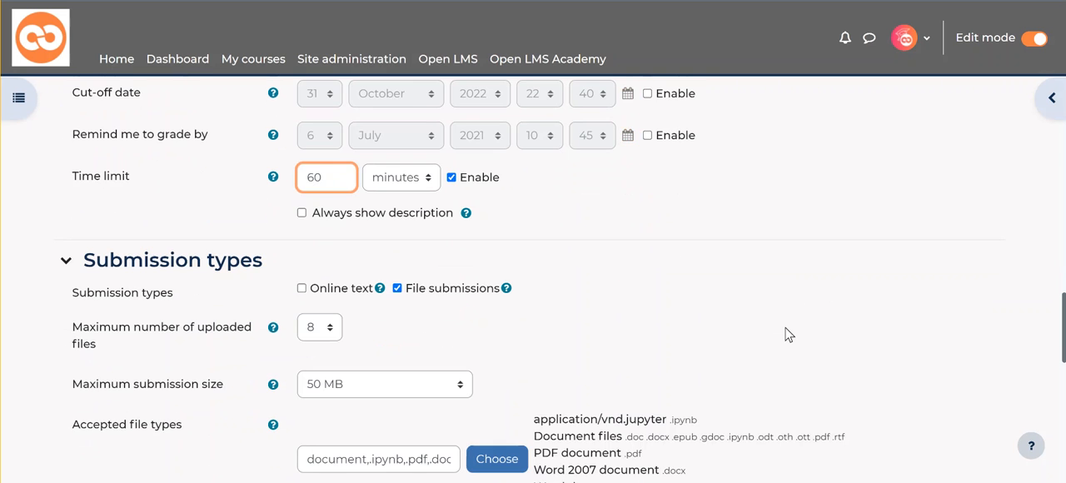
scroll(783, 329, "down", 3)
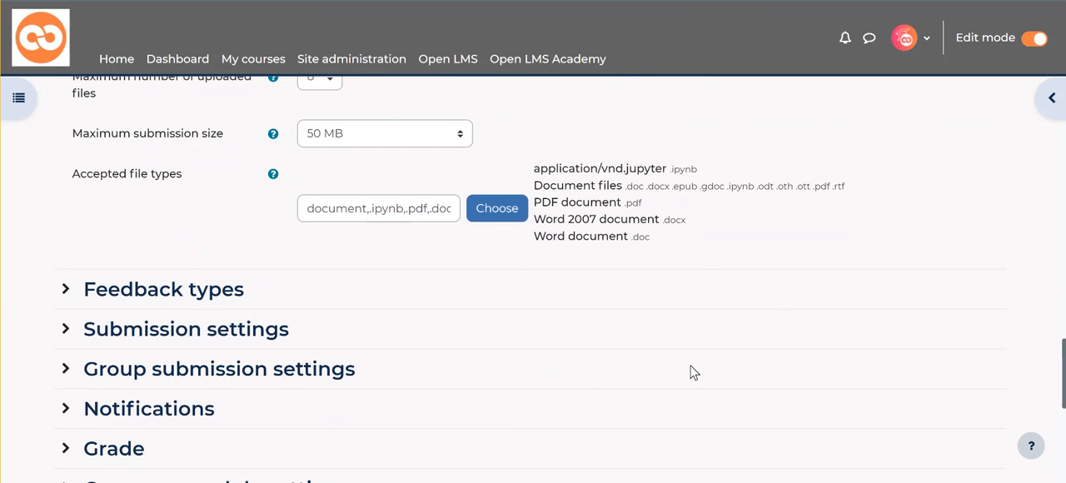
scroll(690, 366, "down", 1)
scroll(687, 365, "down", 1)
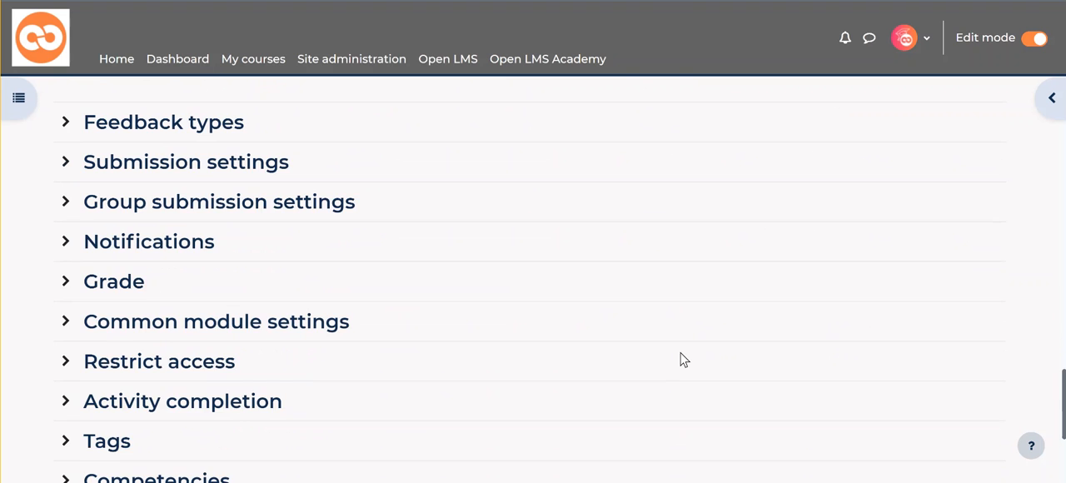
scroll(681, 359, "down", 3)
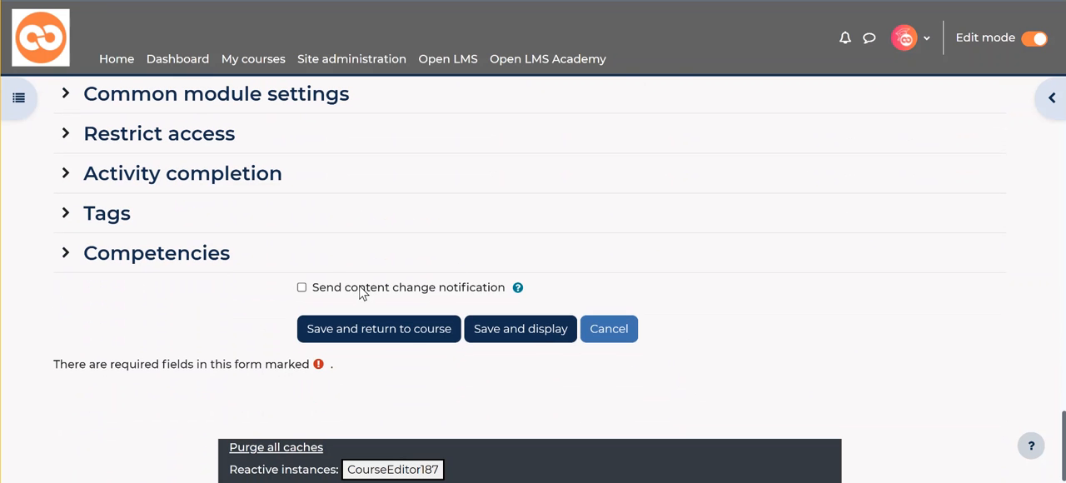
scroll(330, 262, "up", 3)
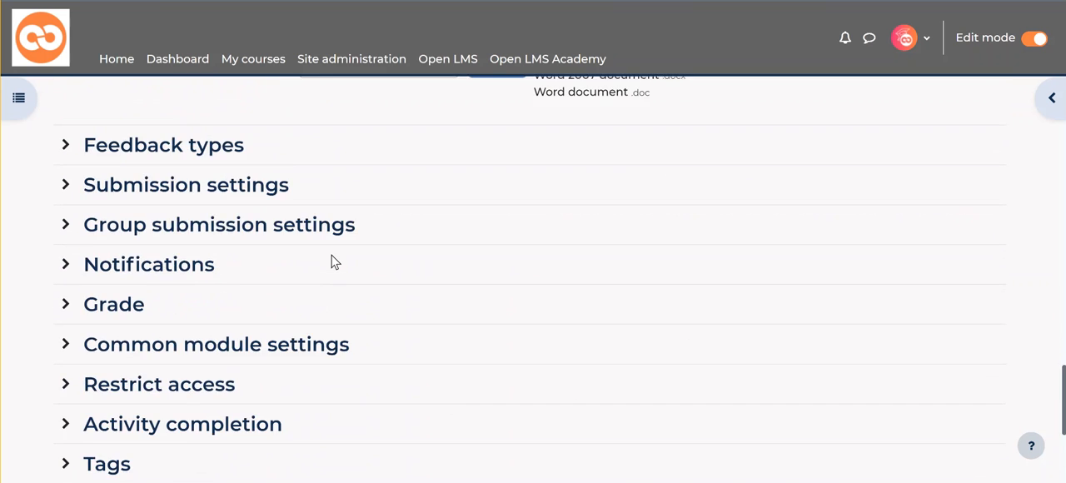
left_click(118, 307)
scroll(159, 309, "down", 5)
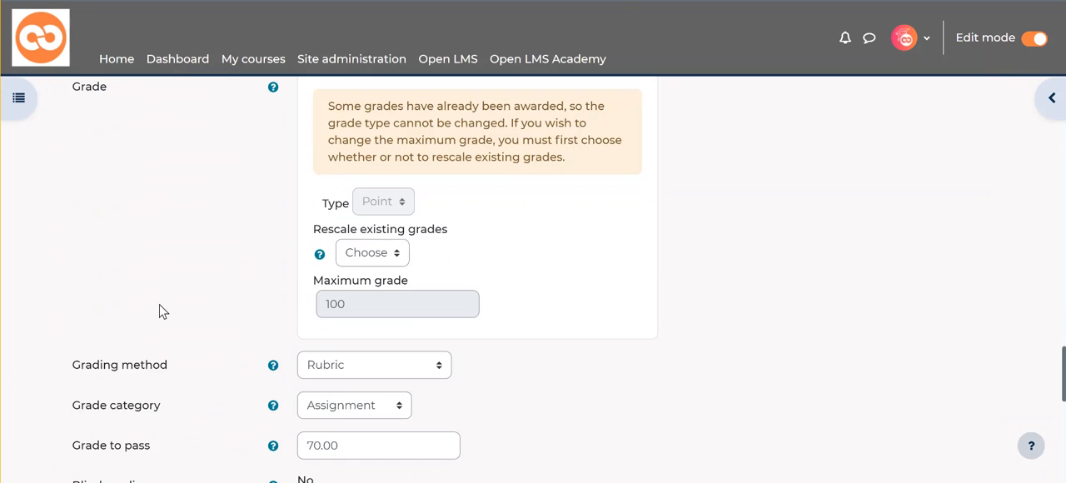
scroll(421, 276, "down", 3)
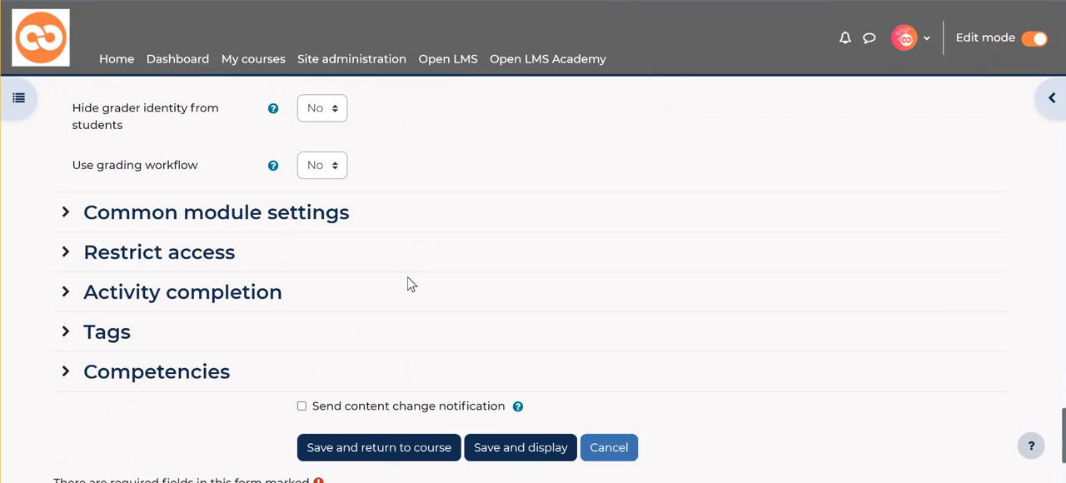
Step: Expand the Activity completion section and examine its completion conditions and expected completion date
left_click(167, 307)
scroll(305, 305, "down", 2)
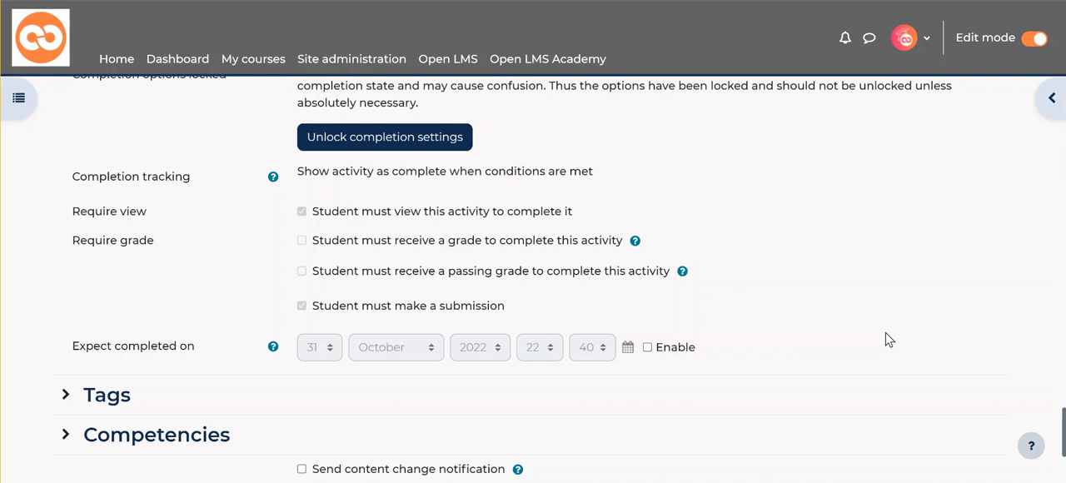
scroll(616, 271, "down", 3)
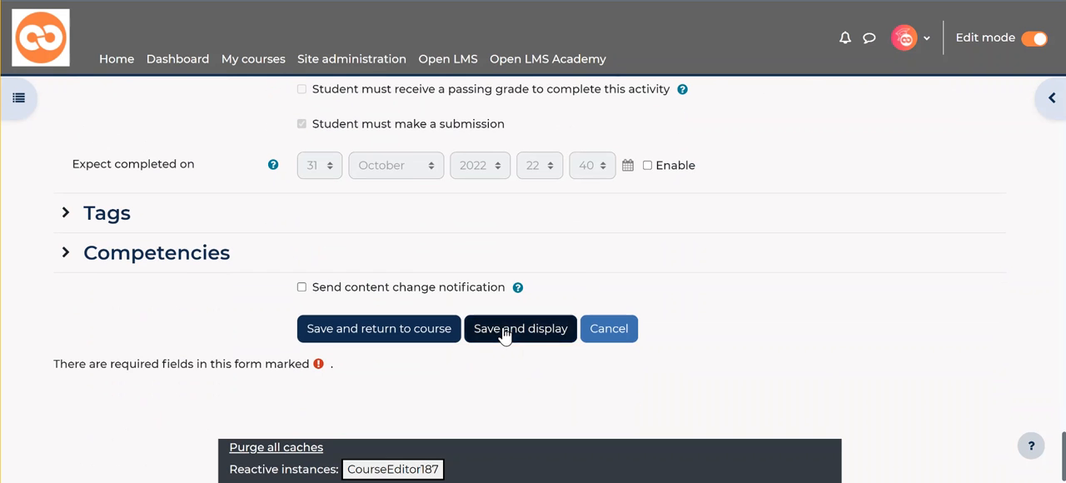